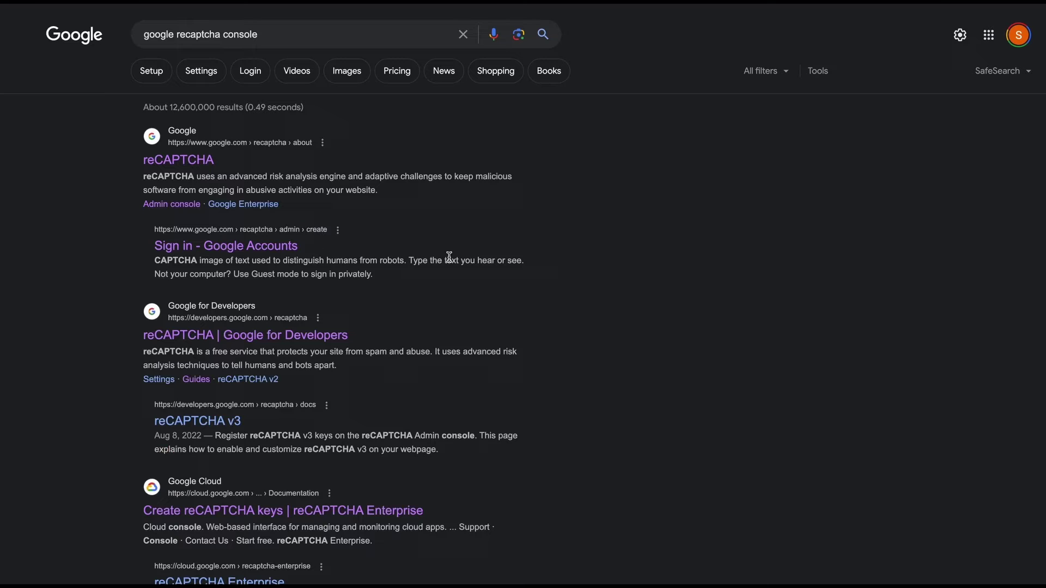
# Open Google's reCAPTCHA about page from the 'google recaptcha console' search results
pyautogui.click(206, 169)
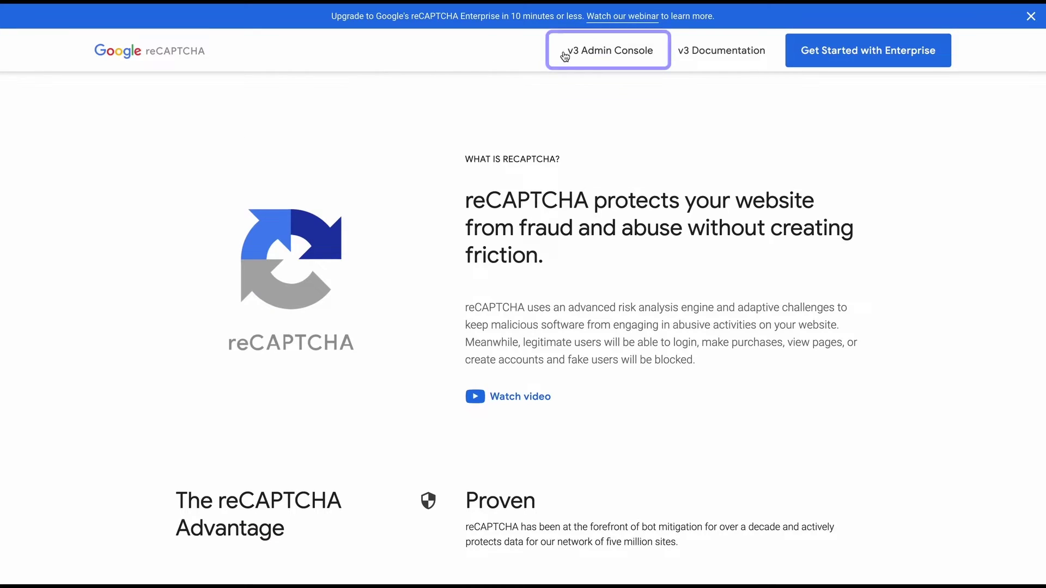
# Go to the v3 Admin Console, choose the Score based (v3) key type, and select the Domains field
pyautogui.click(629, 55)
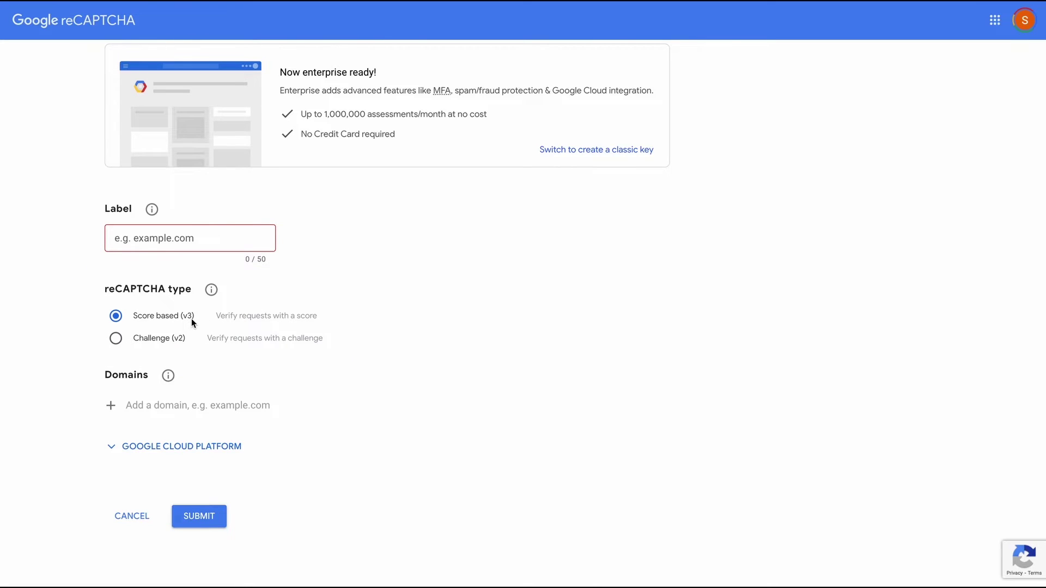
pyautogui.click(119, 315)
pyautogui.click(196, 405)
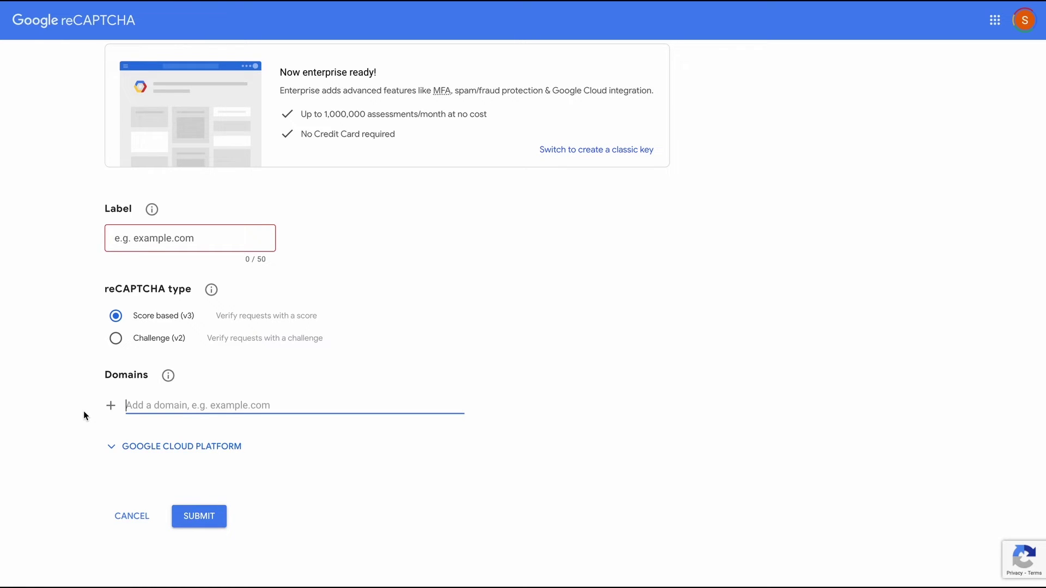
pyautogui.write('http://localhost/wordpress/dashboard/')
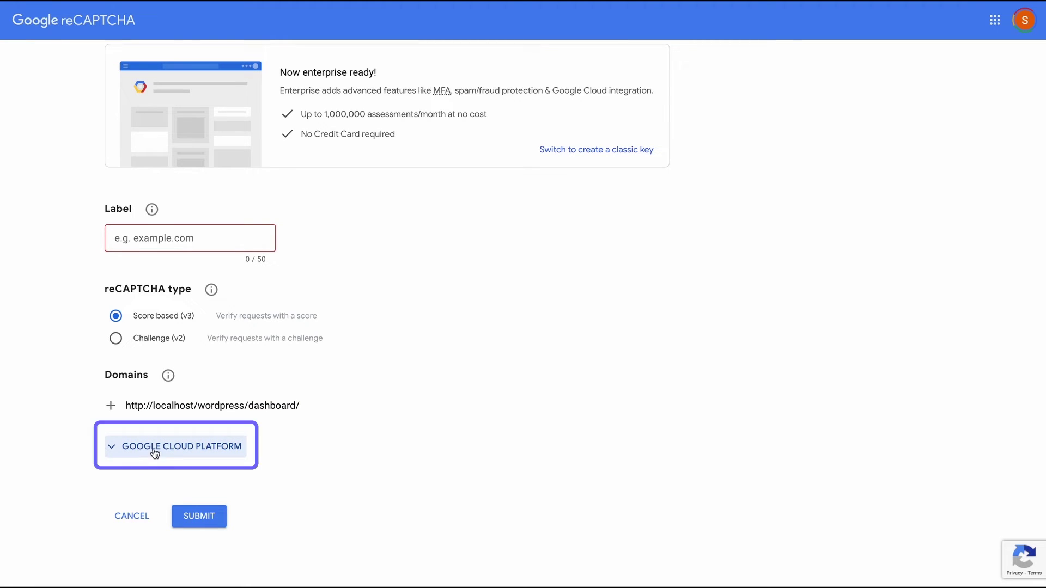
# Expand the Google Cloud Platform section to reveal the default project name
pyautogui.click(223, 455)
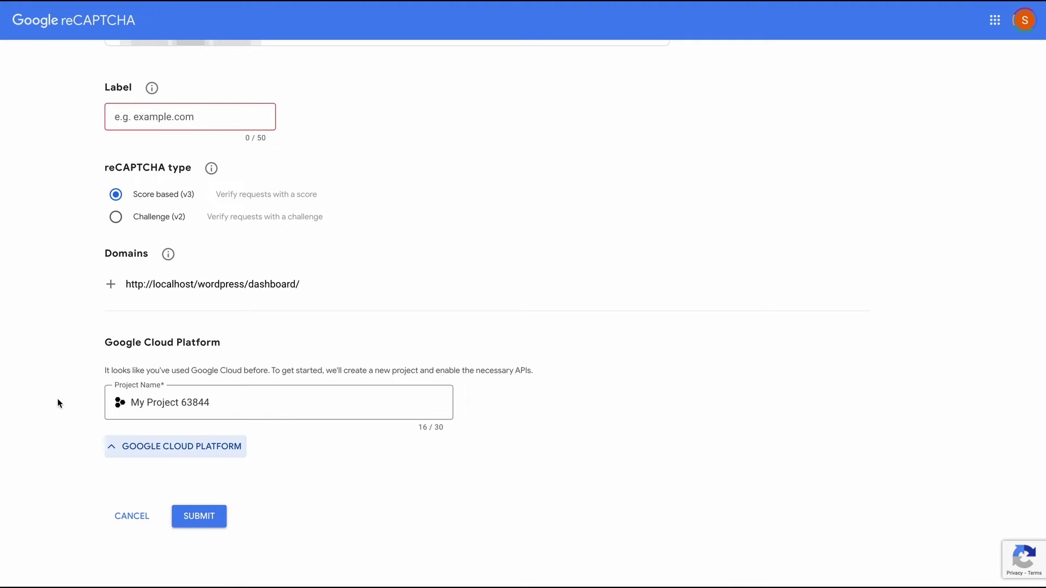
pyautogui.click(190, 117)
pyautogui.write('Tutor LMS')
# Submit the registration, then select the generated site key and secret key for copying
pyautogui.click(207, 517)
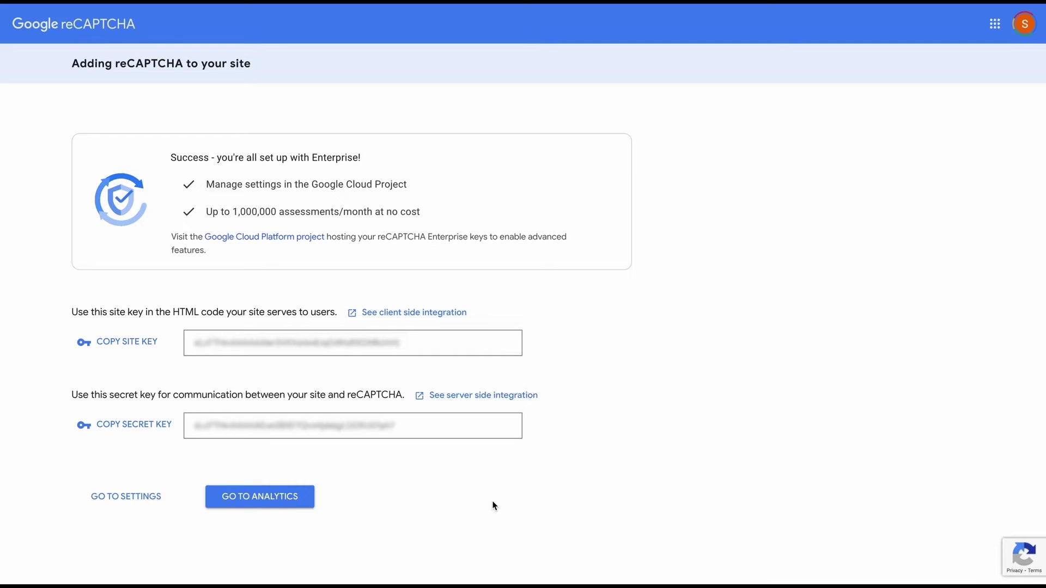
pyautogui.doubleClick(407, 347)
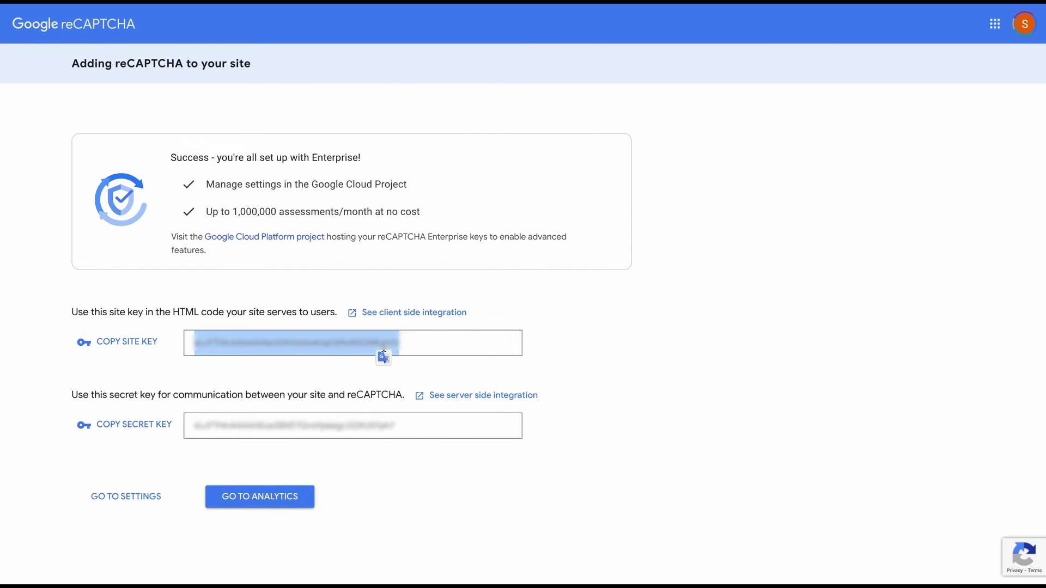
pyautogui.doubleClick(357, 433)
pyautogui.click(681, 288)
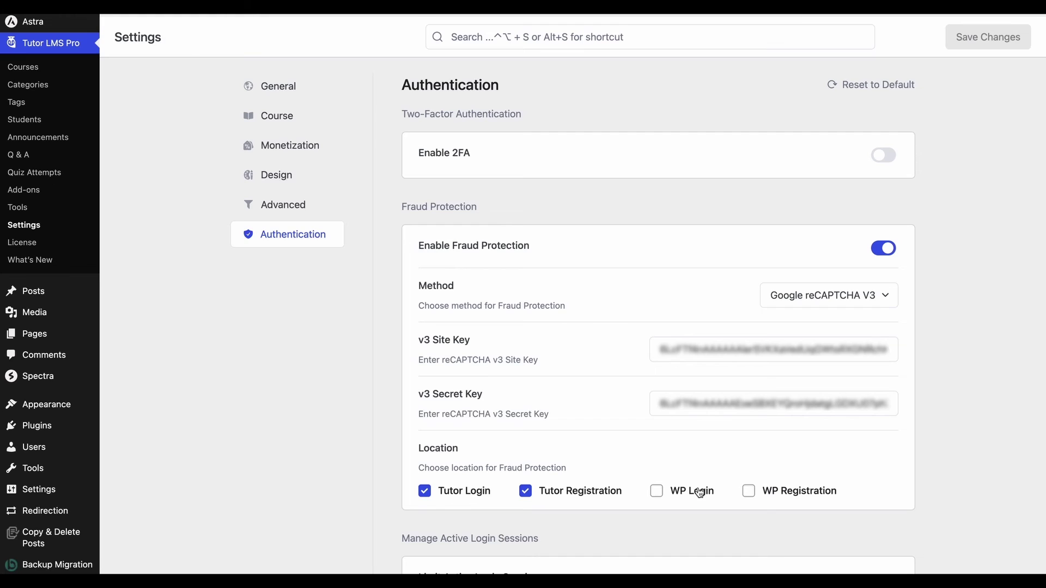
# Add WP Login and WP Registration as fraud protection locations and save the changes
pyautogui.click(691, 494)
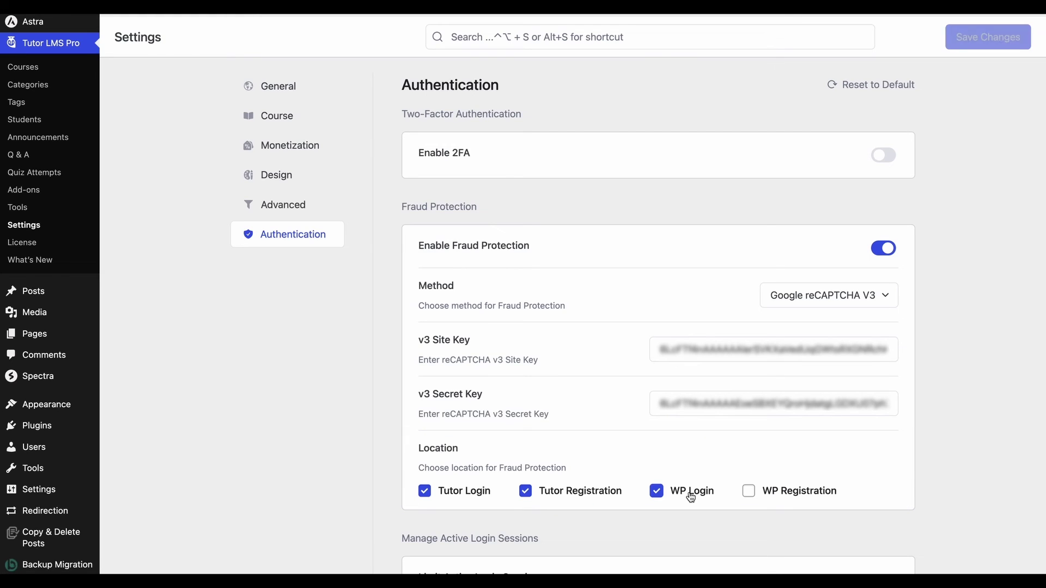
pyautogui.click(787, 494)
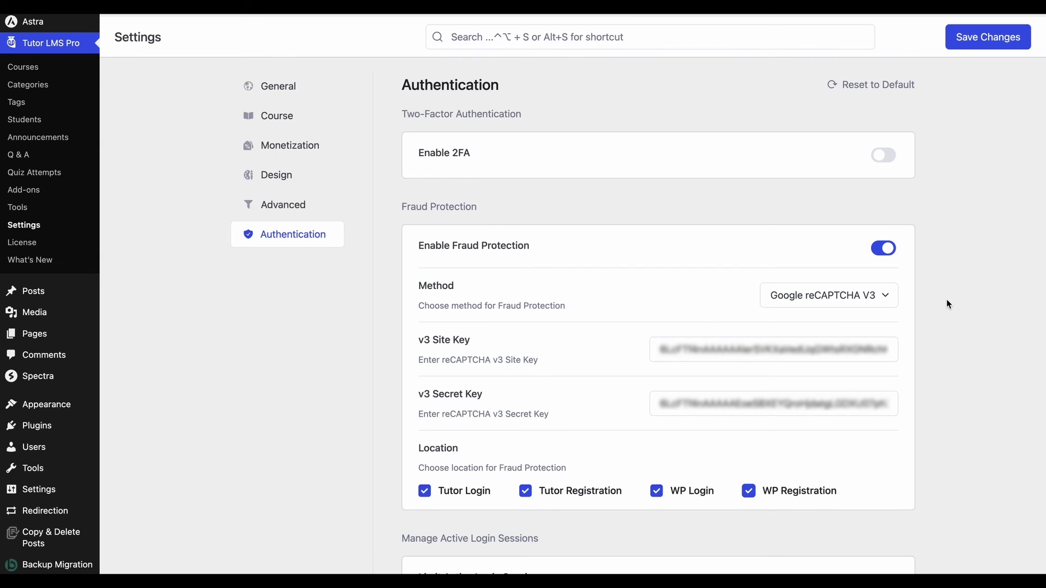
pyautogui.click(988, 46)
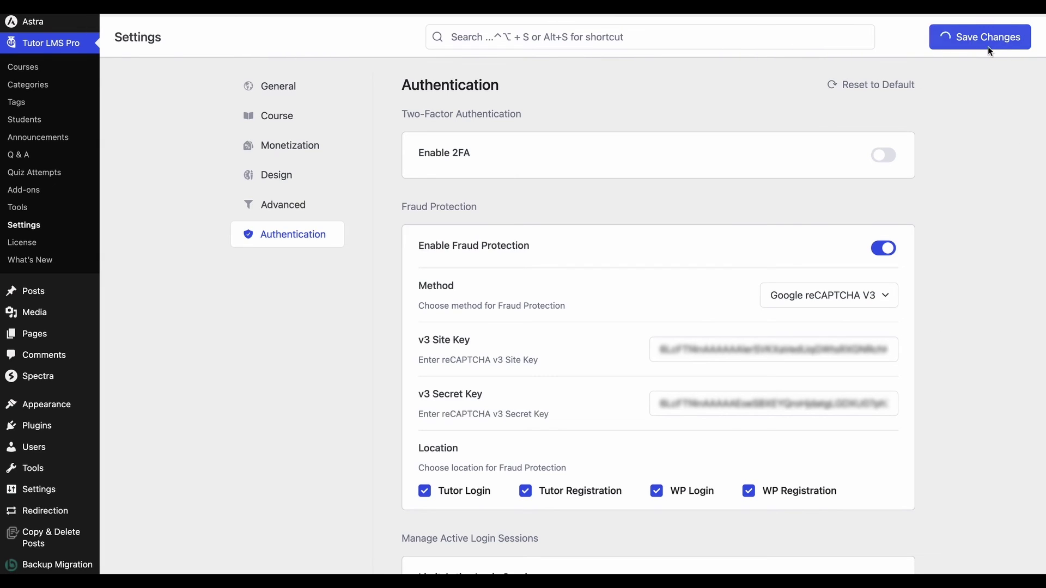